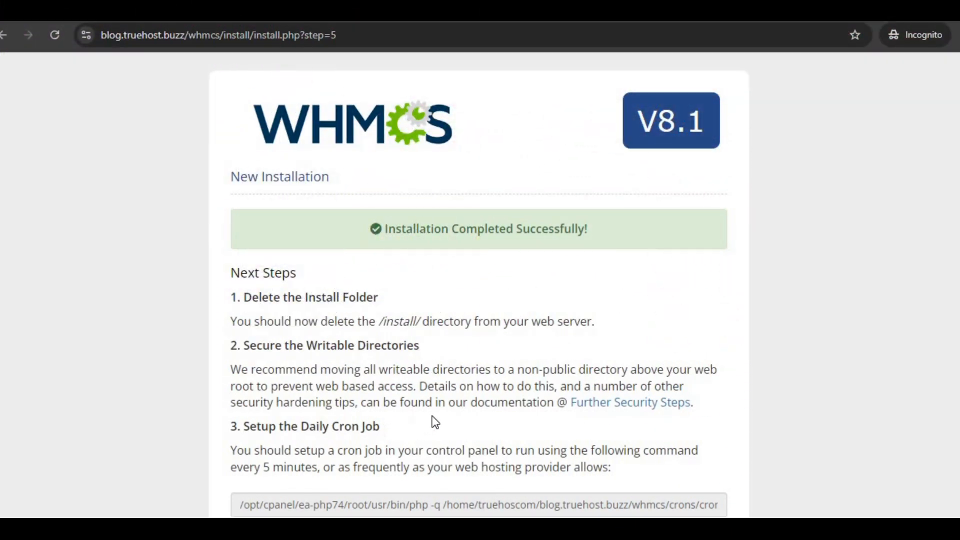
# Scroll down and back up through the WHMCS installation-complete page
pyautogui.scroll(-1, 435, 422)
pyautogui.scroll(-6, 435, 422)
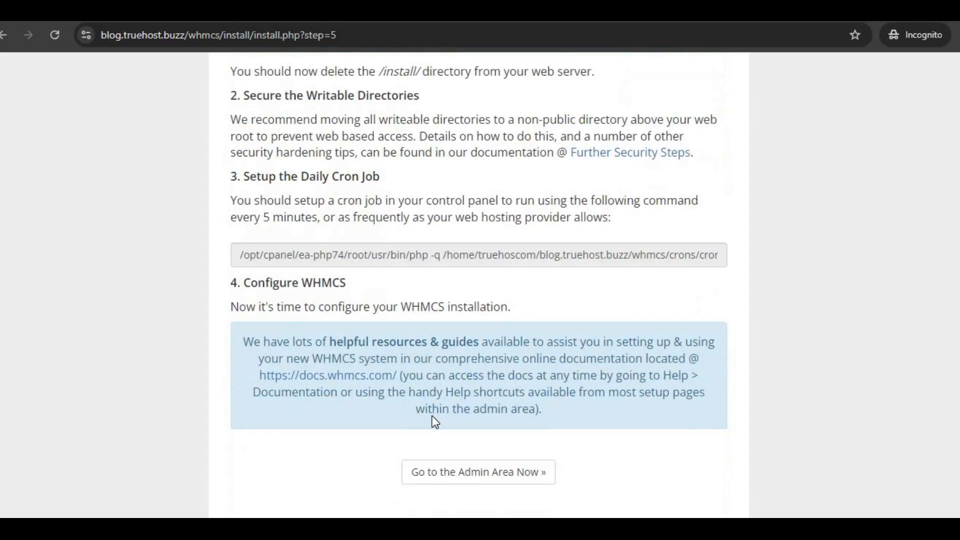
pyautogui.scroll(2, 434, 417)
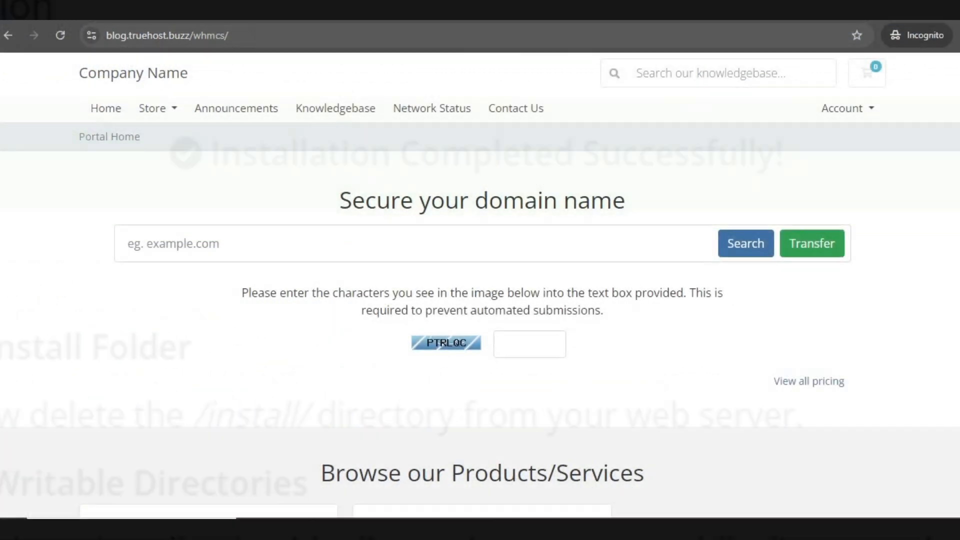
# Go to the /admin login page and sign in with the admin username and password
pyautogui.write('admin')
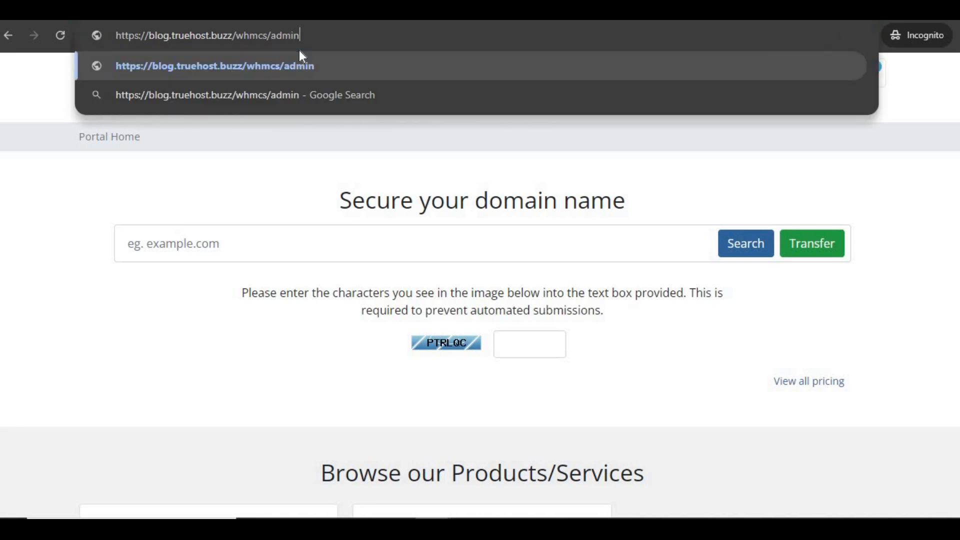
pyautogui.press('Return')
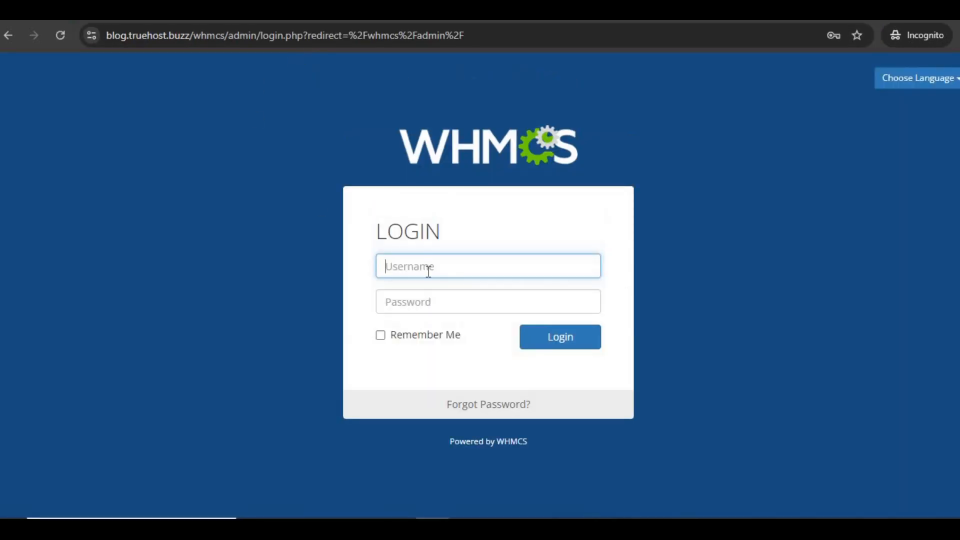
pyautogui.write('B')
pyautogui.click(474, 300)
pyautogui.moveTo(465, 301); pyautogui.dragTo(367, 312)
pyautogui.write('••••••••')
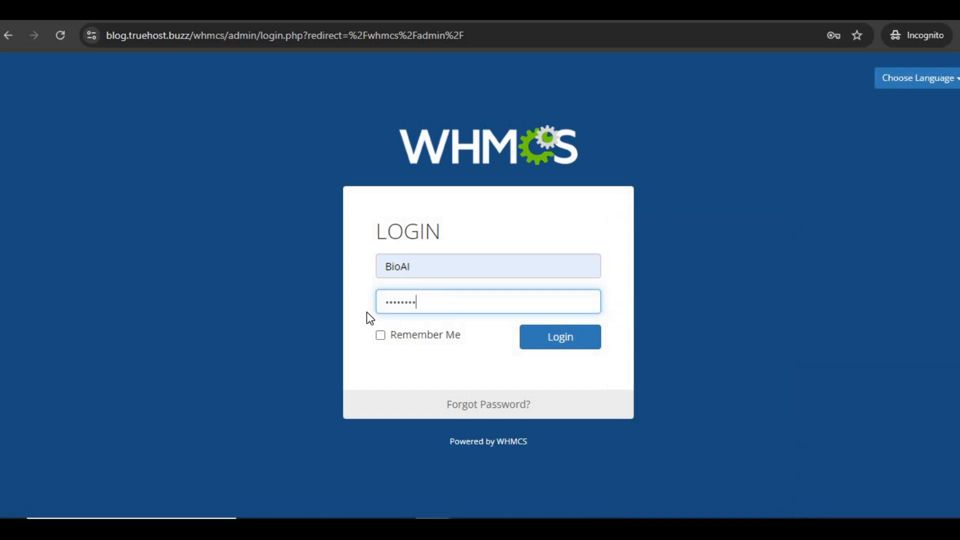
pyautogui.press('BackSpace')
pyautogui.press('BackSpace')
pyautogui.press('BackSpace')
pyautogui.press('BackSpace')
pyautogui.press('BackSpace')
pyautogui.press('BackSpace')
pyautogui.press('BackSpace')
pyautogui.press('BackSpace')
pyautogui.write('•••••••••••••••')
pyautogui.click(561, 339)
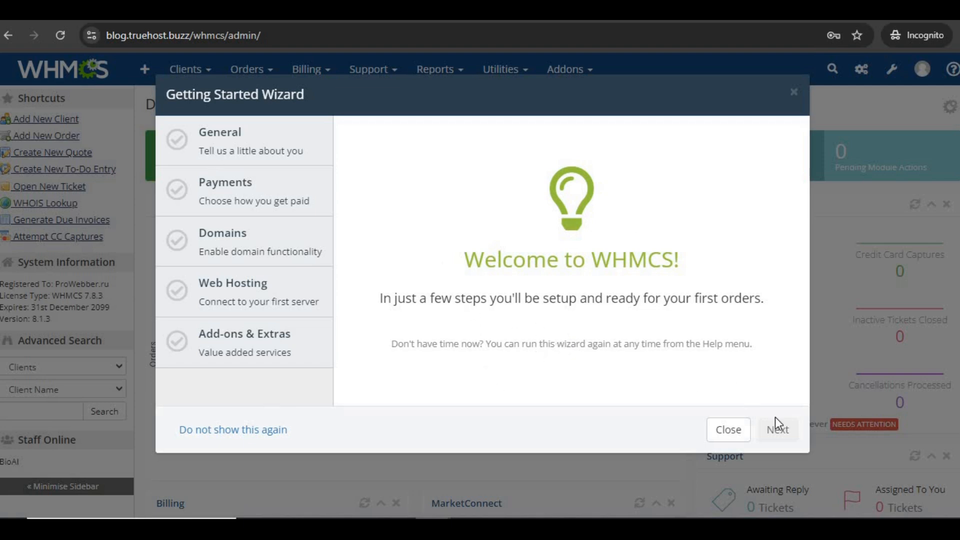
pyautogui.click(730, 431)
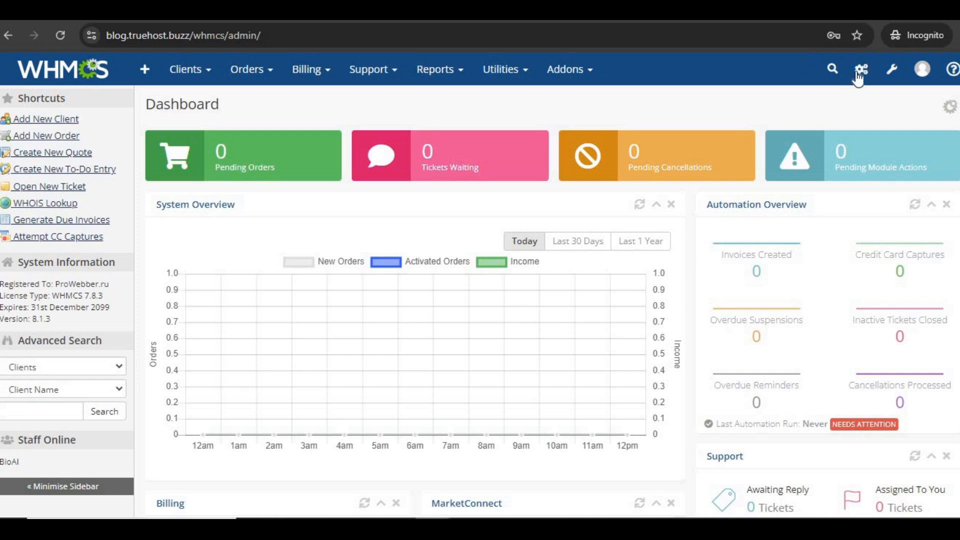
pyautogui.click(892, 70)
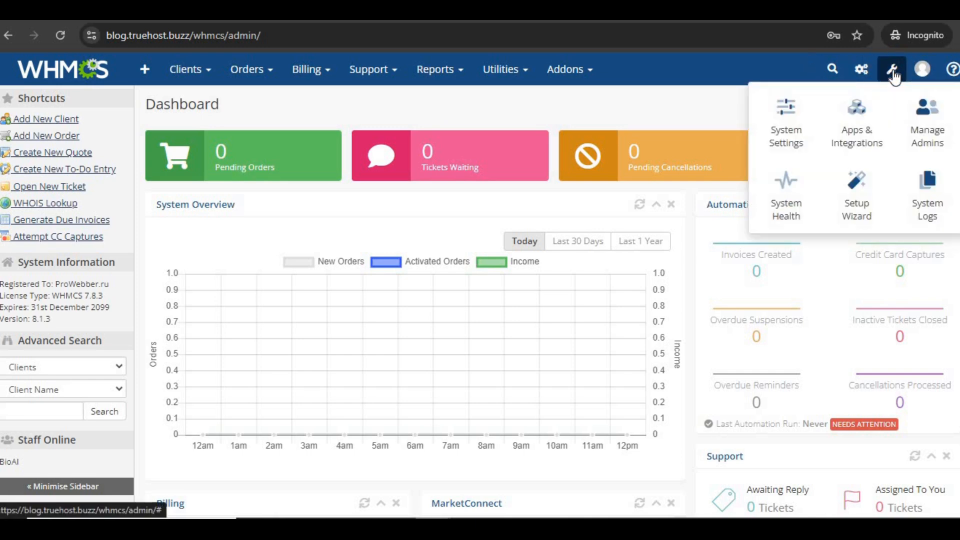
pyautogui.click(856, 206)
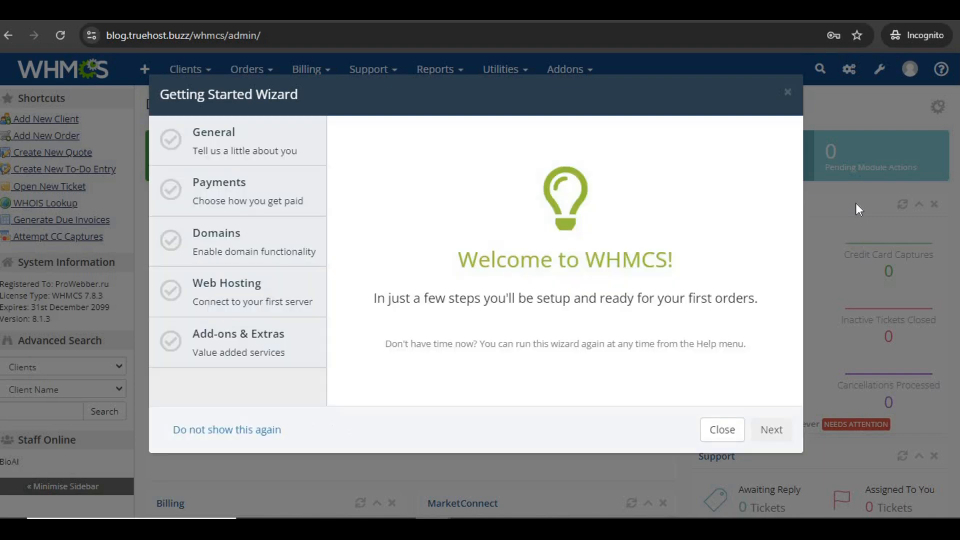
pyautogui.click(773, 432)
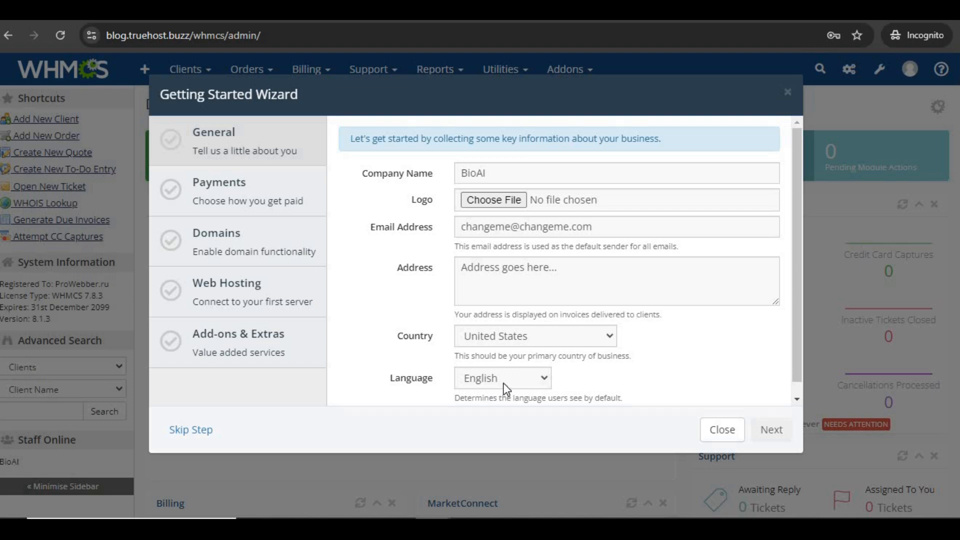
# Save the General step's business details and continue to Payments
pyautogui.click(775, 430)
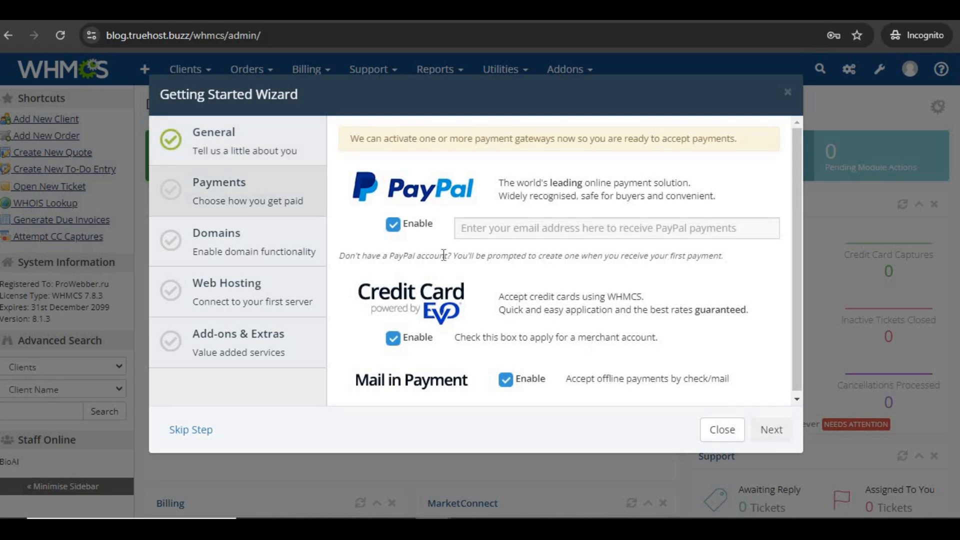
# Enter the PayPal receiving e-mail address on the Payments step
pyautogui.click(500, 232)
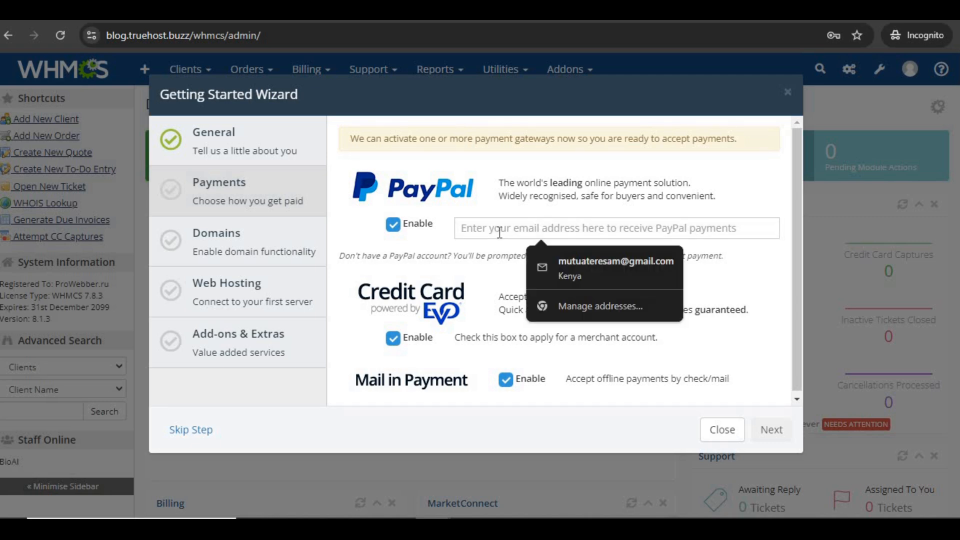
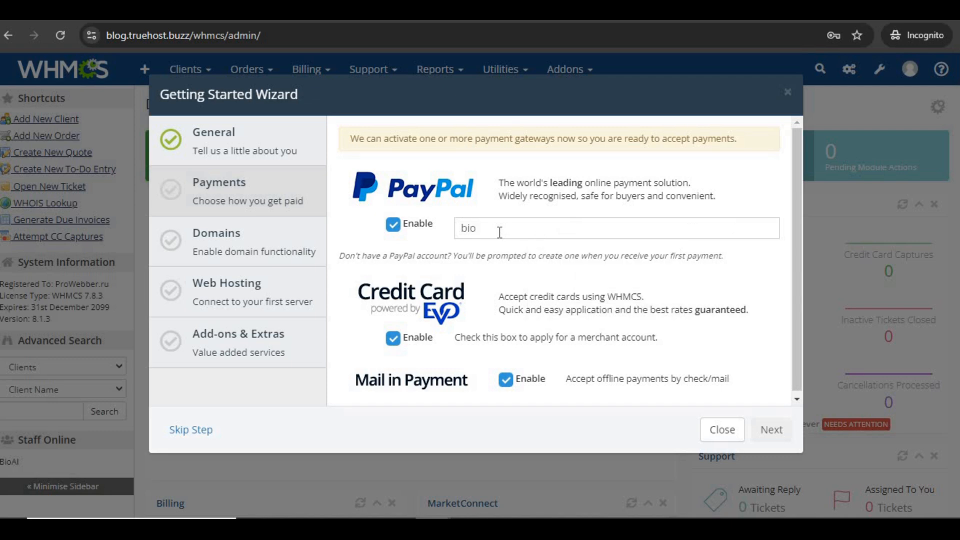
# On the Domains step, keep domain selling, the .com extension and the free eNom account enabled
pyautogui.click(771, 436)
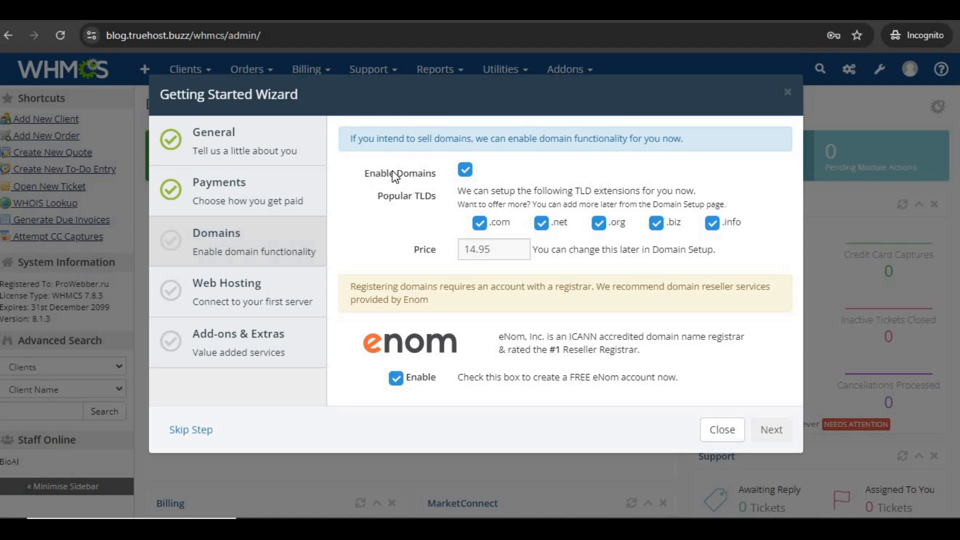
pyautogui.click(465, 170)
pyautogui.click(466, 170)
pyautogui.click(481, 224)
pyautogui.click(481, 224)
pyautogui.click(397, 382)
pyautogui.click(398, 380)
# Fill in the eNom contact details: name, e-mail, address, city, state, postcode and phone number
pyautogui.click(788, 430)
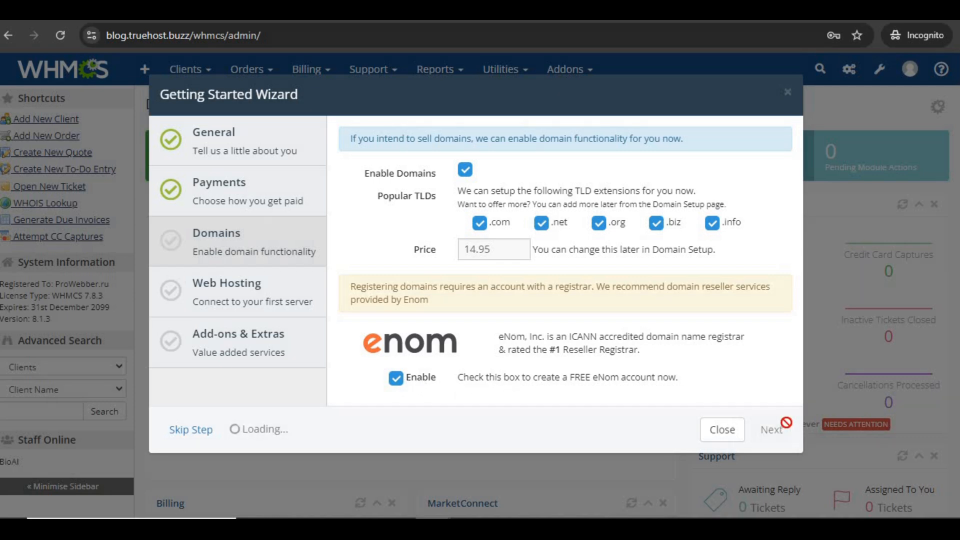
pyautogui.click(402, 217)
pyautogui.write('Bio AI')
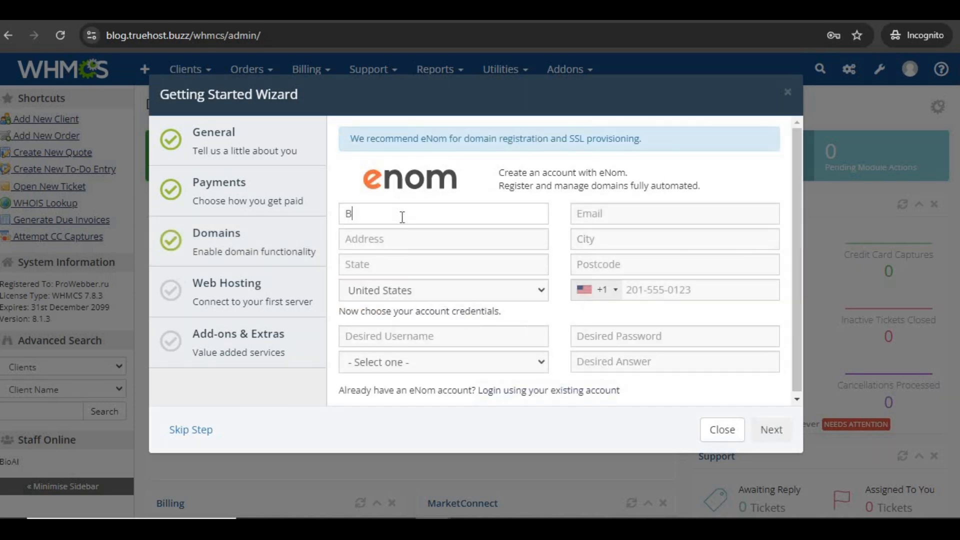
pyautogui.click(596, 220)
pyautogui.write('bio')
pyautogui.click(665, 246)
pyautogui.click(632, 243)
pyautogui.write('City')
pyautogui.click(622, 266)
pyautogui.write('2345 67890')
pyautogui.click(643, 292)
pyautogui.write('234567890')
pyautogui.click(448, 241)
pyautogui.write('Address')
pyautogui.click(440, 265)
pyautogui.write('State')
# Set the eNom username and password, choose the Favorite Pet security question with its answer, and submit
pyautogui.click(431, 336)
pyautogui.write('BioAI')
pyautogui.write('0')
pyautogui.click(609, 341)
pyautogui.write('•••••••••••••••')
pyautogui.click(520, 362)
pyautogui.click(480, 450)
pyautogui.click(586, 364)
pyautogui.write('•••')
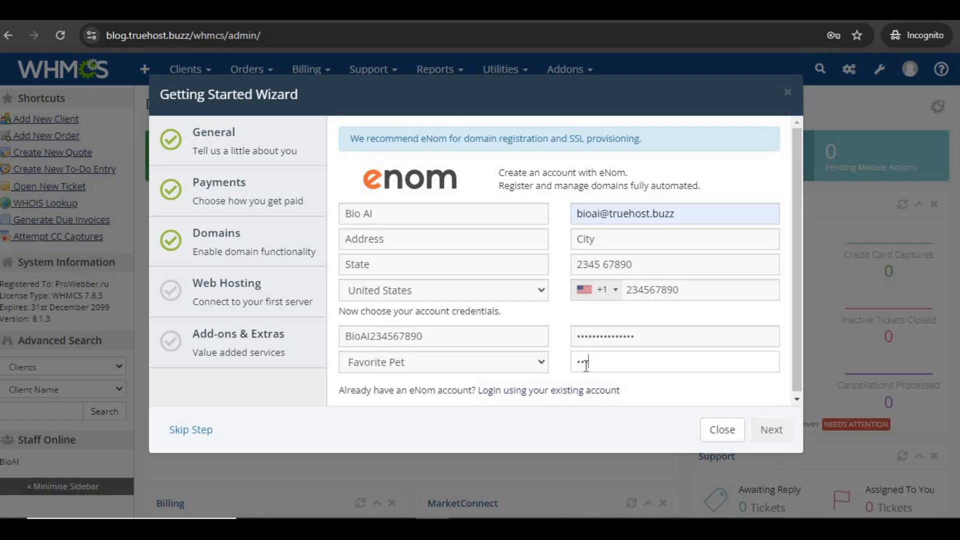
pyautogui.click(770, 430)
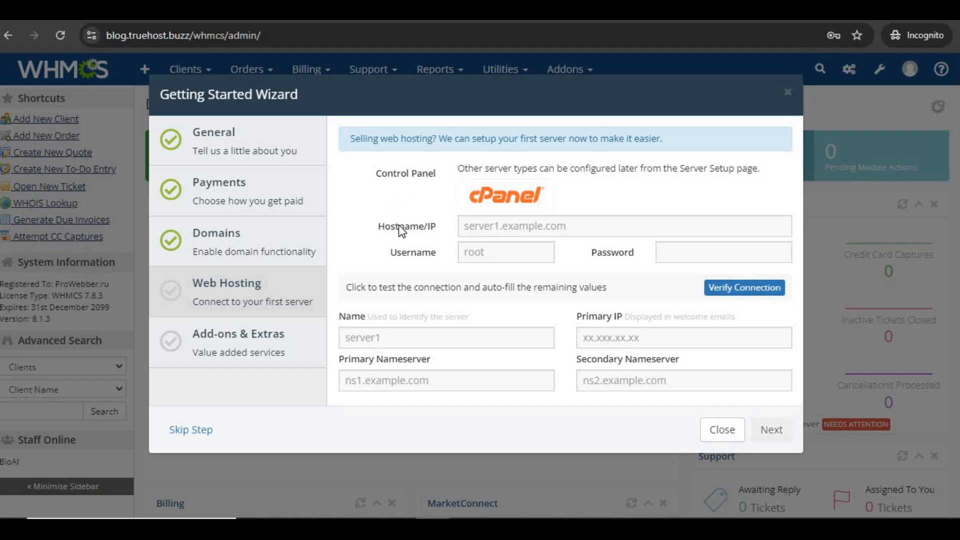
# Enter hostname truehost.buzz with the cPanel username and password, and test the server connection
pyautogui.click(477, 226)
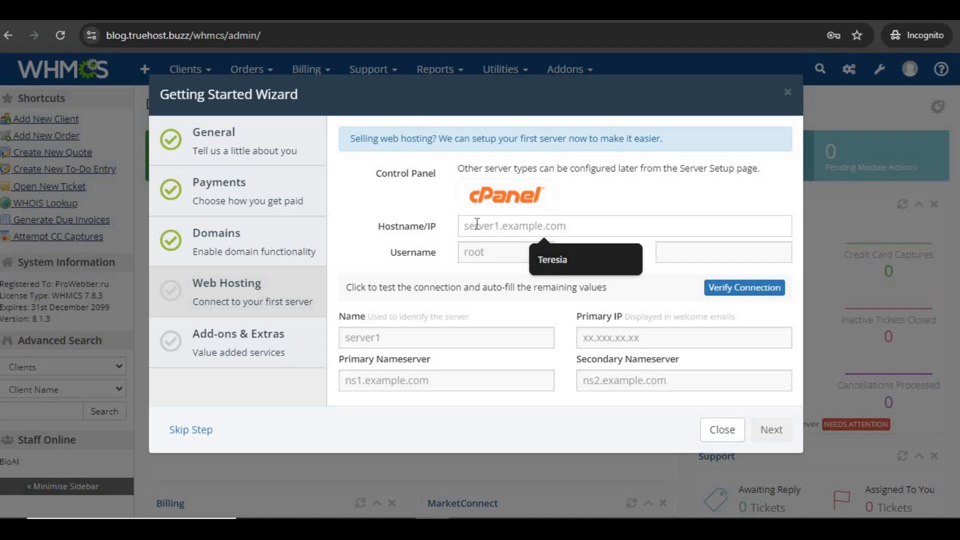
pyautogui.write('tr')
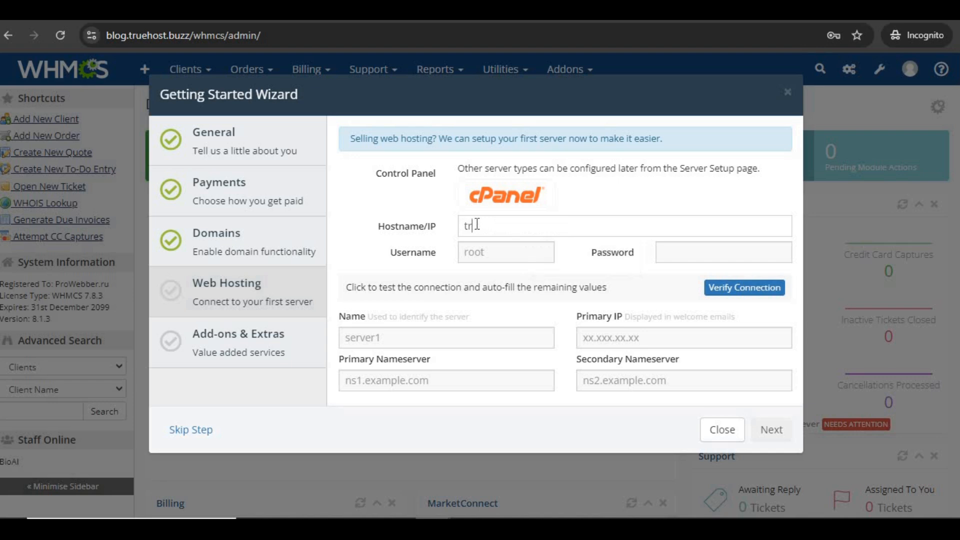
pyautogui.write('uehost.buzz')
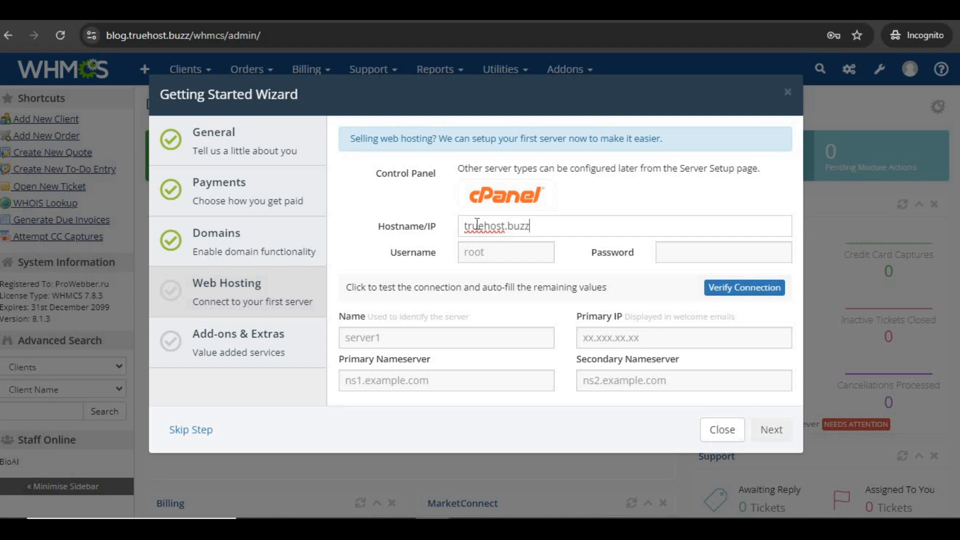
pyautogui.click(484, 252)
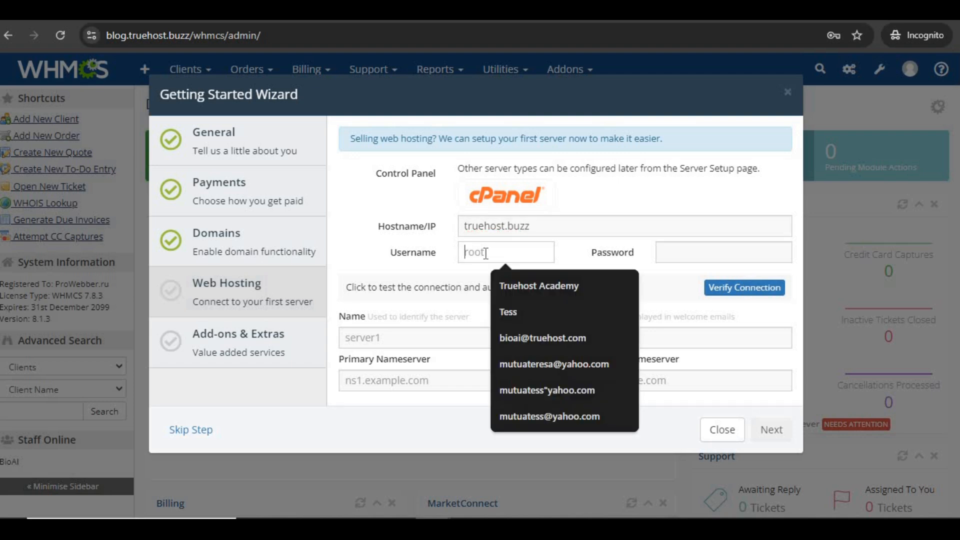
pyautogui.write('truehoscom')
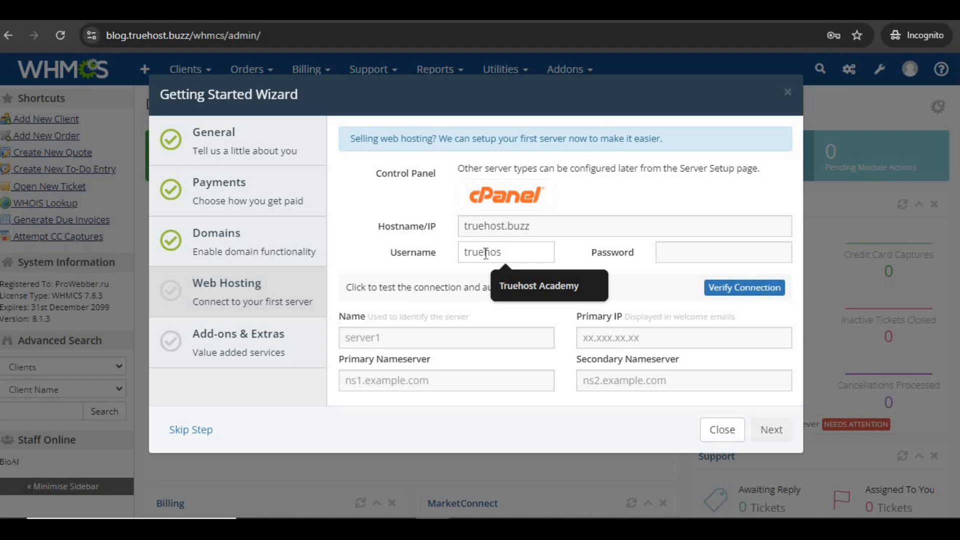
pyautogui.click(673, 250)
pyautogui.write('*****')
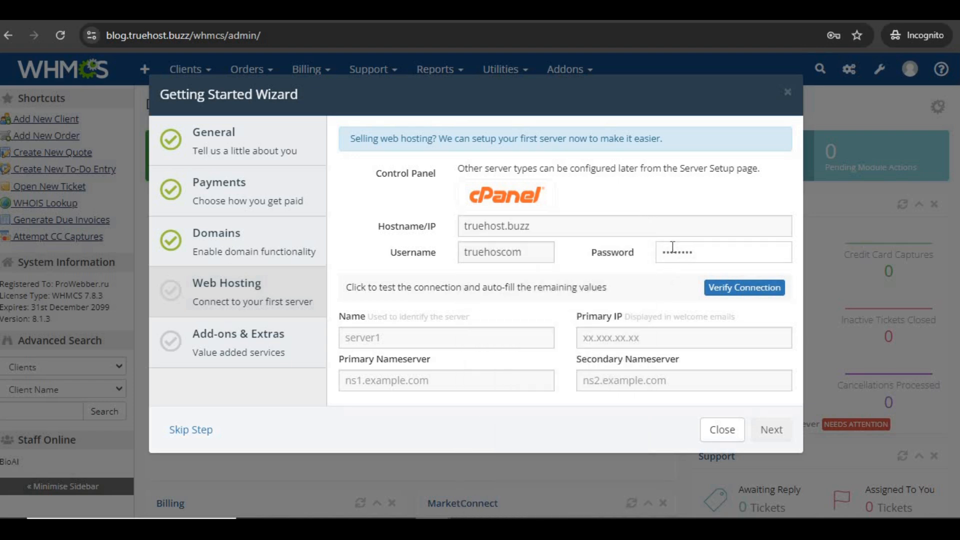
pyautogui.write('***')
pyautogui.press('Return')
pyautogui.click(418, 337)
pyautogui.write('blog')
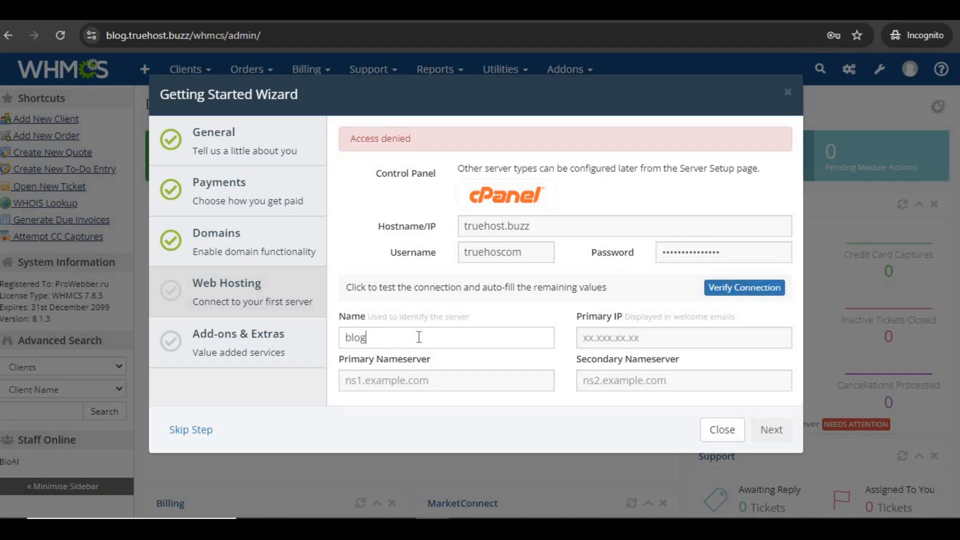
pyautogui.write('.truehost.buzz')
pyautogui.click(429, 381)
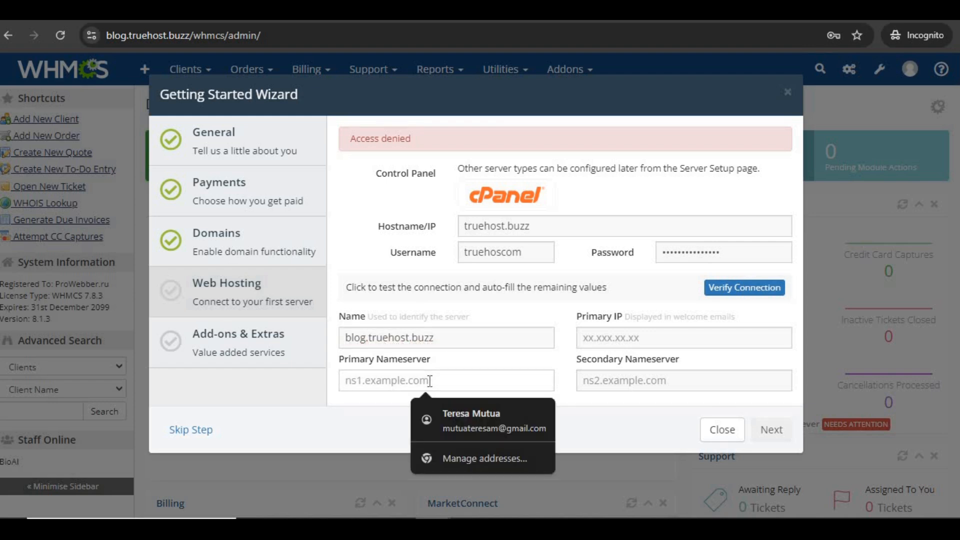
pyautogui.write('blog.truehost.buzz')
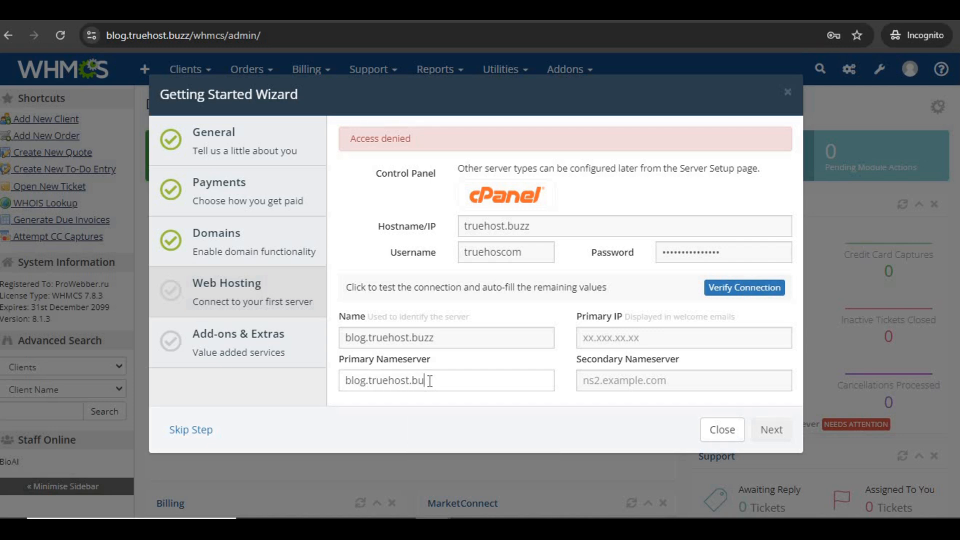
pyautogui.click(371, 337)
pyautogui.press('BackSpace')
pyautogui.press('BackSpace')
pyautogui.press('BackSpace')
pyautogui.press('BackSpace')
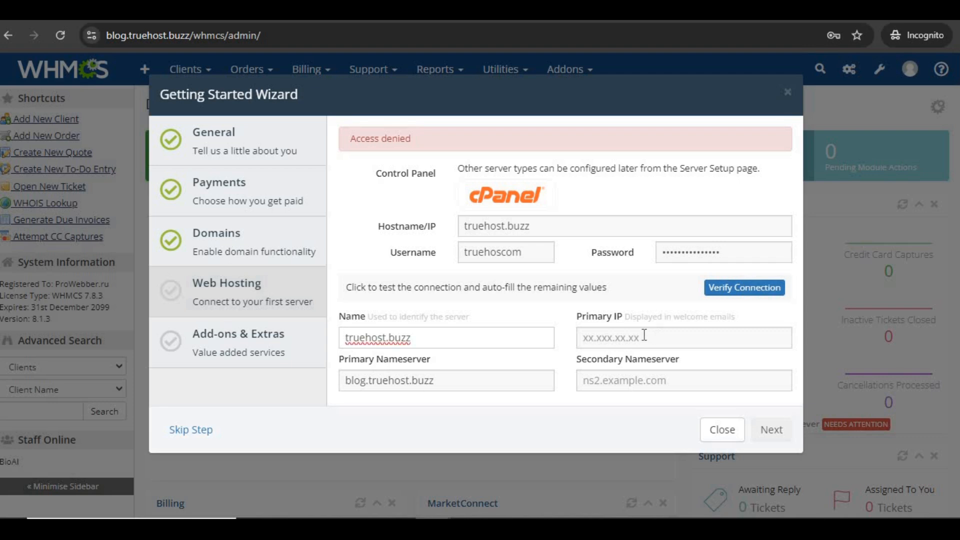
pyautogui.click(644, 336)
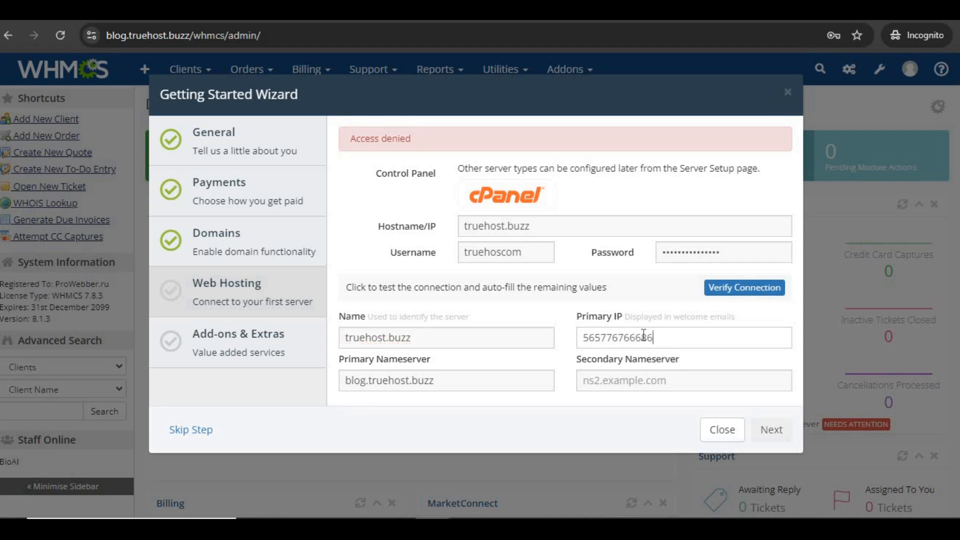
pyautogui.click(607, 380)
pyautogui.write('bioai')
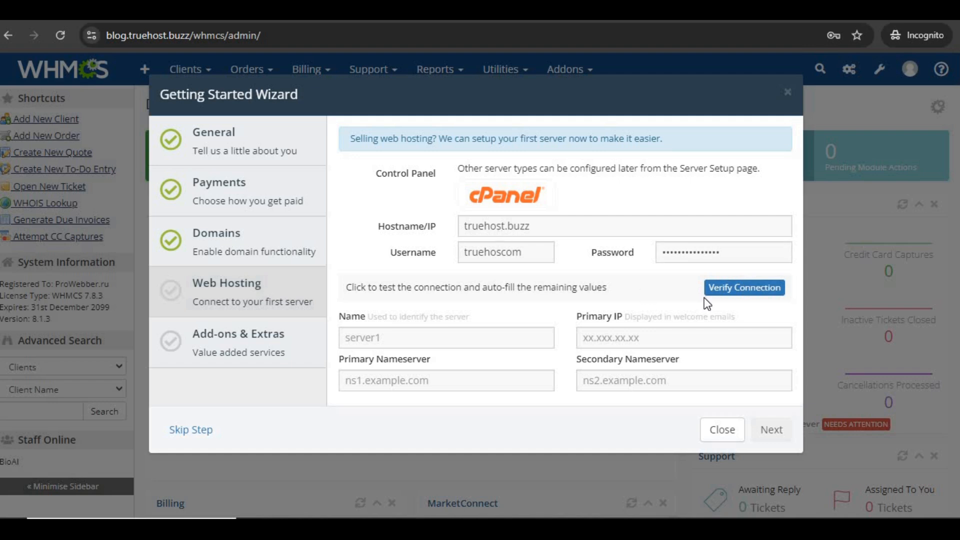
# Re-paste the cPanel password and retry verification, finish the secondary nameserver with truehost.buzz, and continue
pyautogui.click(733, 290)
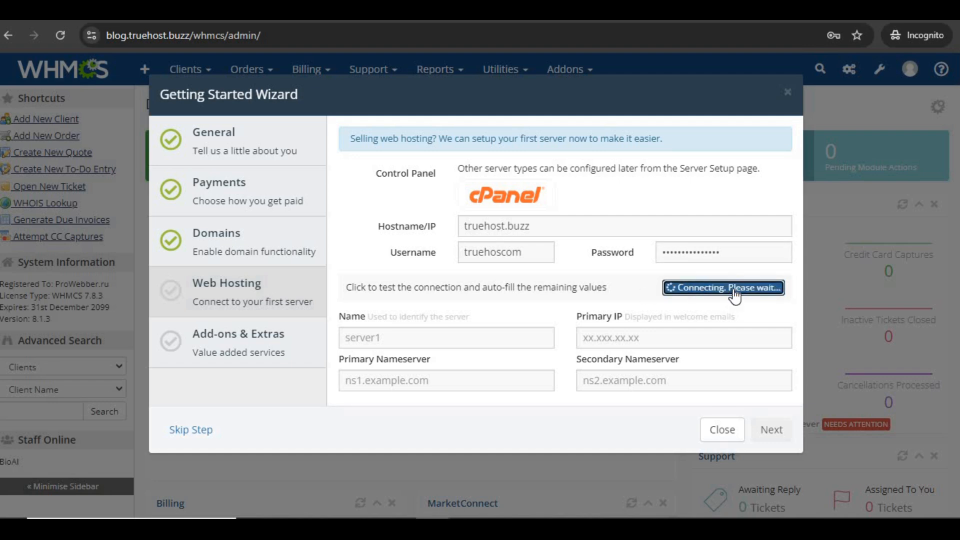
pyautogui.moveTo(724, 255); pyautogui.dragTo(663, 252)
pyautogui.hotkey('ctrl', 'v')
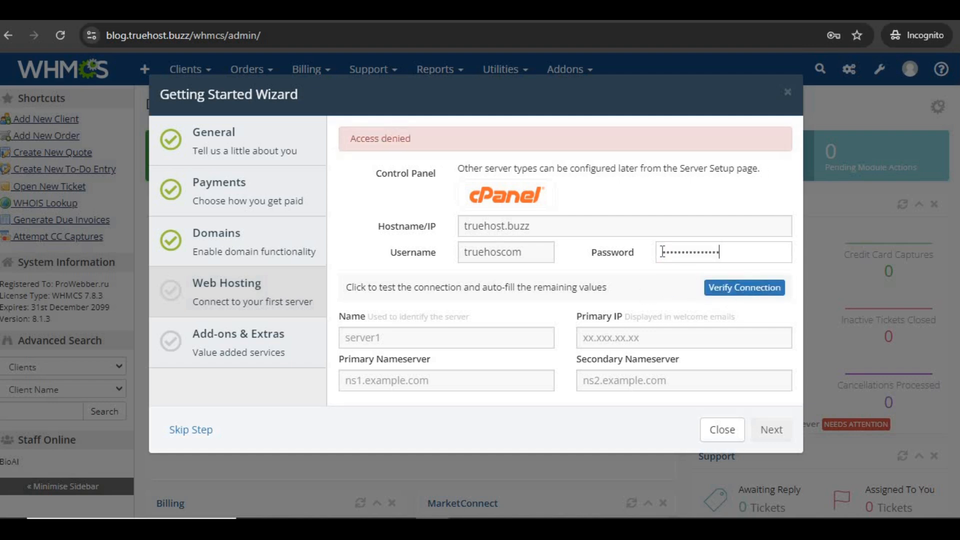
pyautogui.click(736, 296)
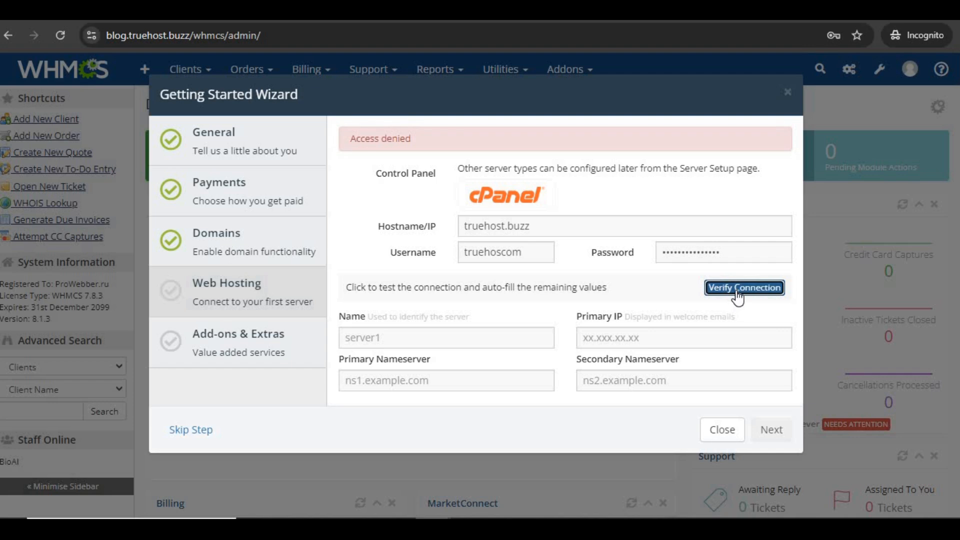
pyautogui.doubleClick(703, 253)
pyautogui.hotkey('ctrl', 'v')
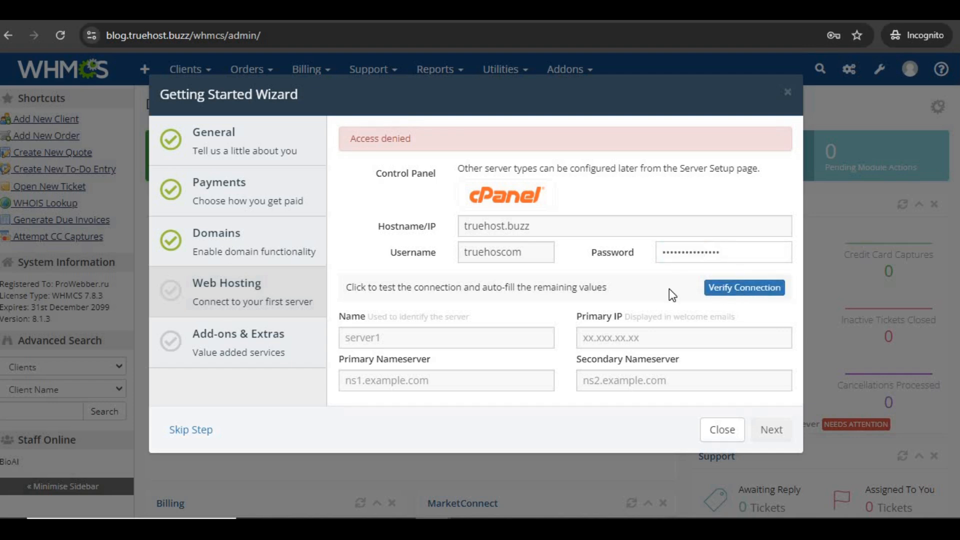
pyautogui.click(717, 293)
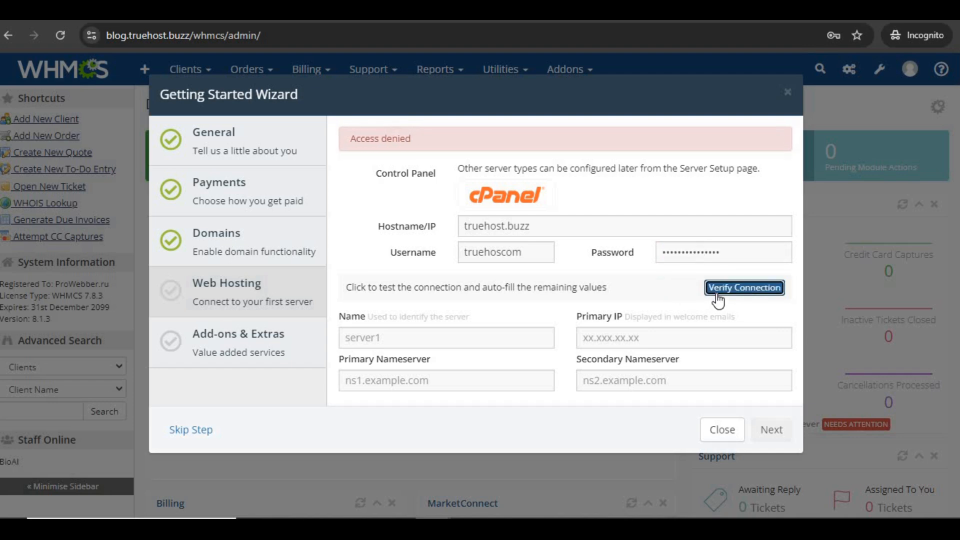
pyautogui.write('truehos')
pyautogui.write('t.')
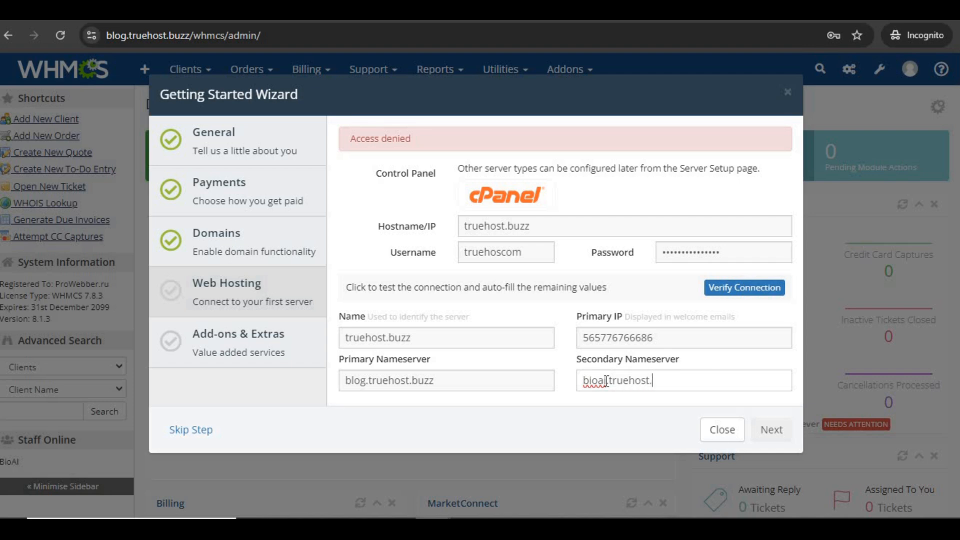
pyautogui.write('buzz')
pyautogui.click(773, 430)
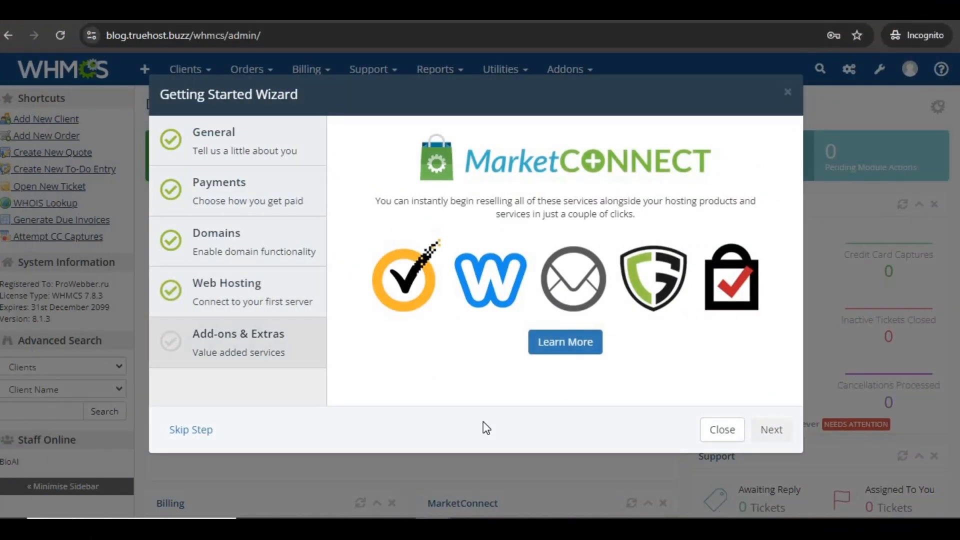
# Open MarketConnect's Learn More page and confirm access with the admin password
pyautogui.click(400, 275)
pyautogui.write('******')
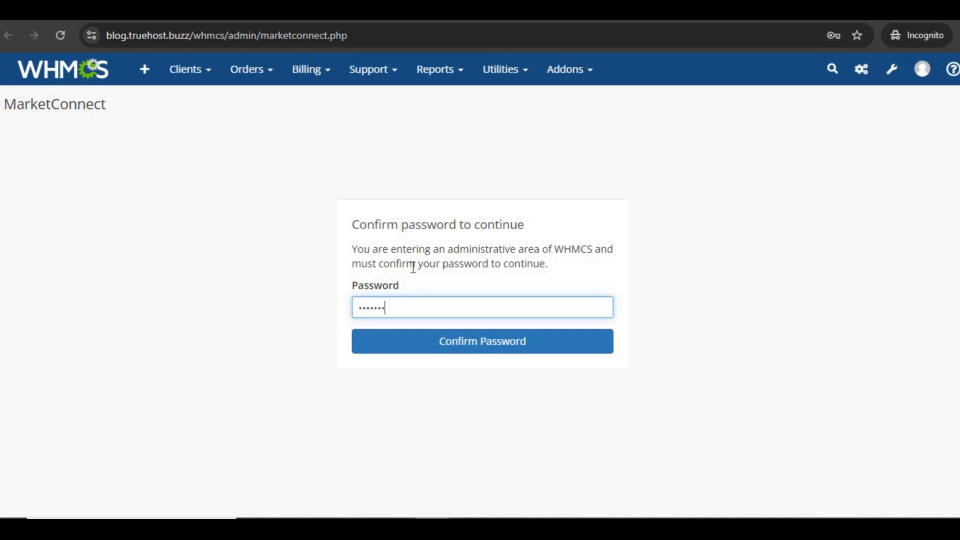
pyautogui.write('***********')
# Unlock MarketConnect with the admin password and dismiss its introductory video
pyautogui.click(487, 346)
pyautogui.click(780, 100)
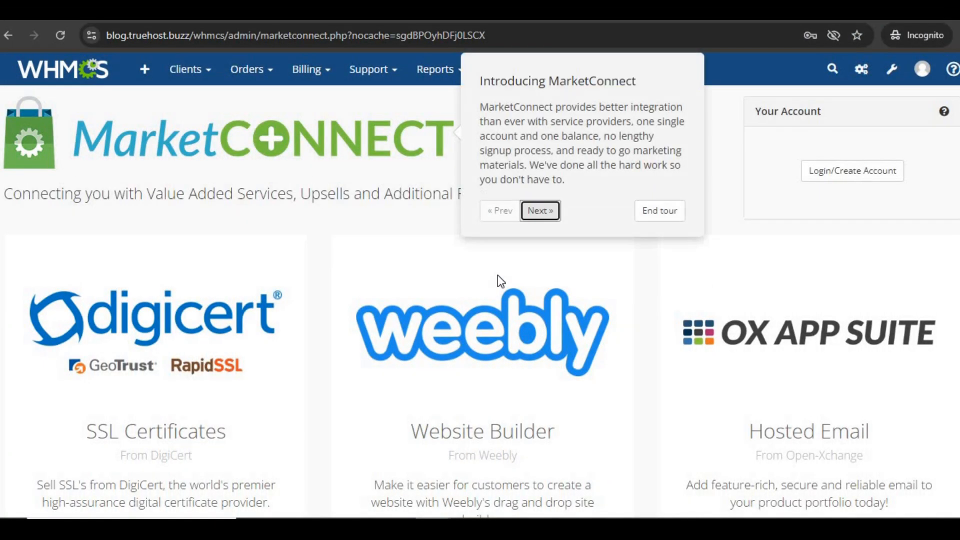
pyautogui.scroll(-1, 498, 275)
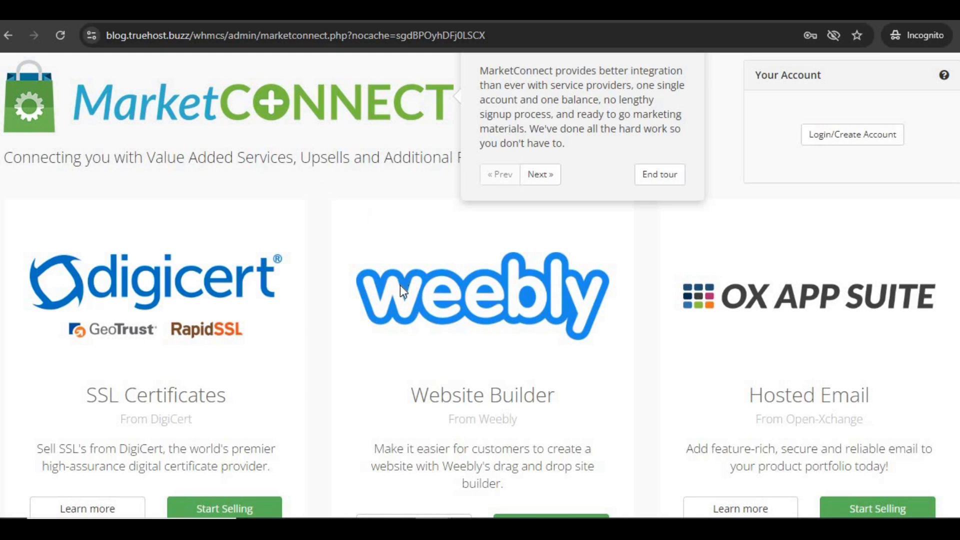
# Browse the MarketConnect resellable services, then move the wizard past the Add-ons & Extras step
pyautogui.scroll(-3, 402, 290)
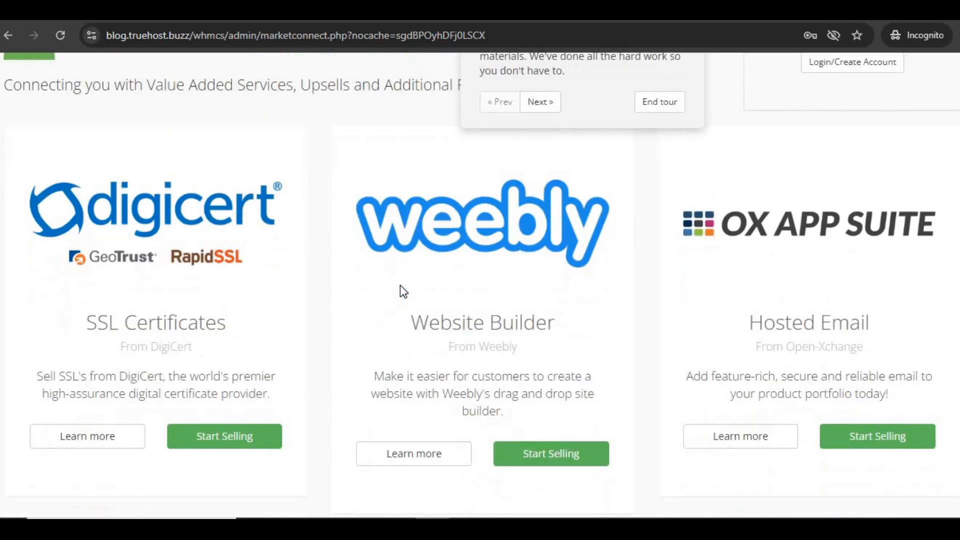
pyautogui.scroll(-2, 403, 291)
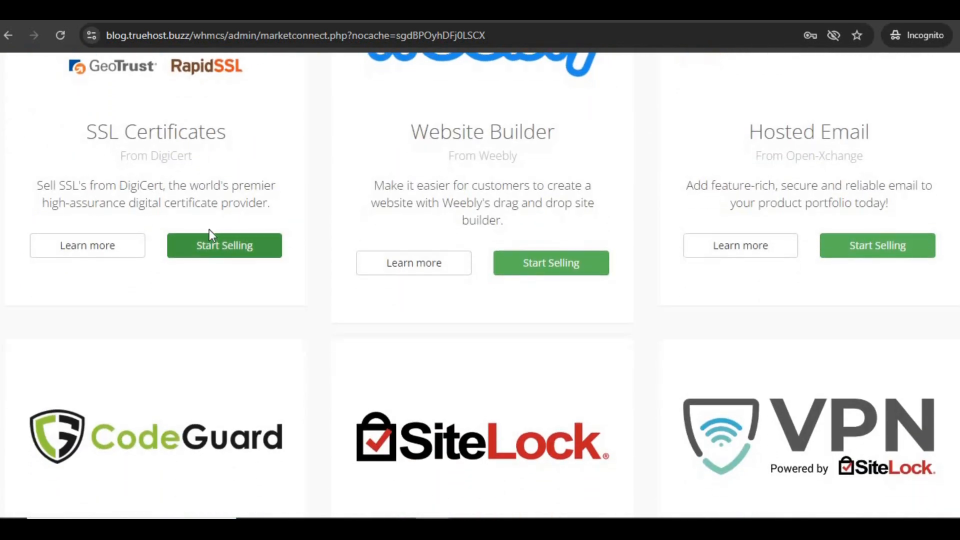
pyautogui.scroll(-10, 590, 295)
pyautogui.scroll(8, 590, 294)
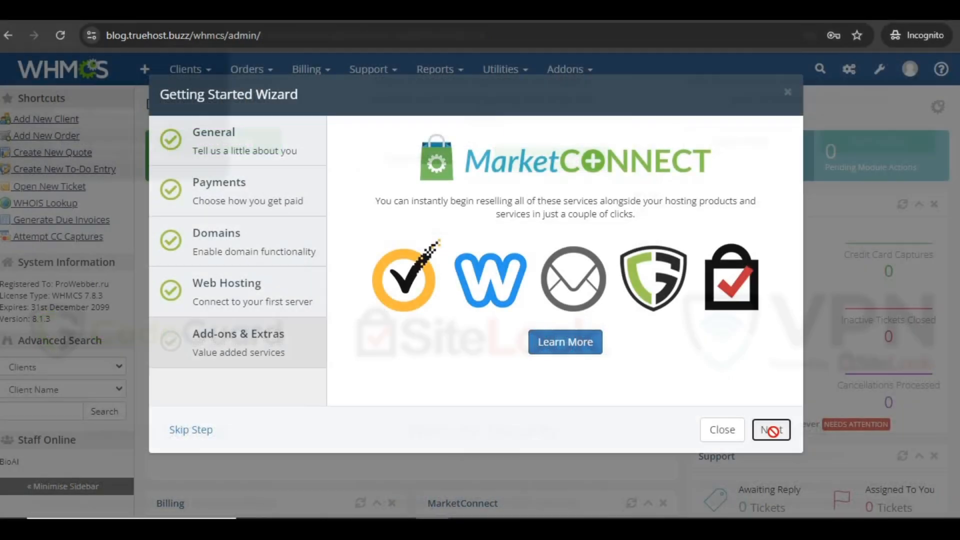
pyautogui.click(773, 434)
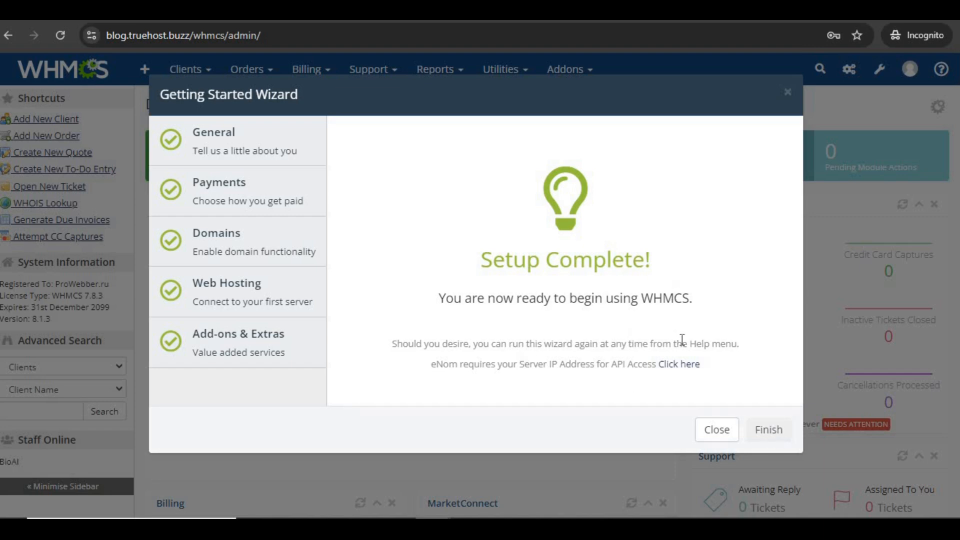
# Finish the Getting Started Wizard and look over the admin dashboard with all counters at zero
pyautogui.click(768, 435)
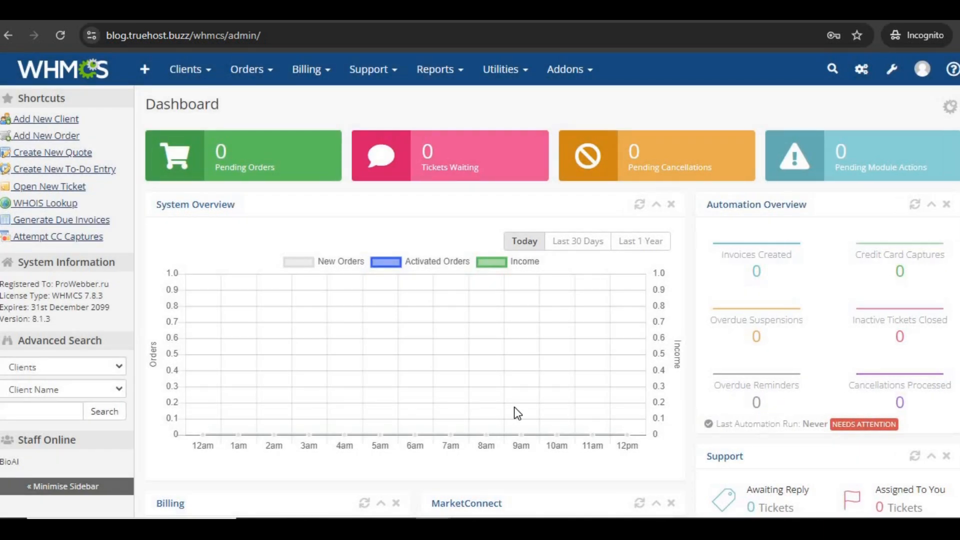
pyautogui.scroll(-5, 515, 408)
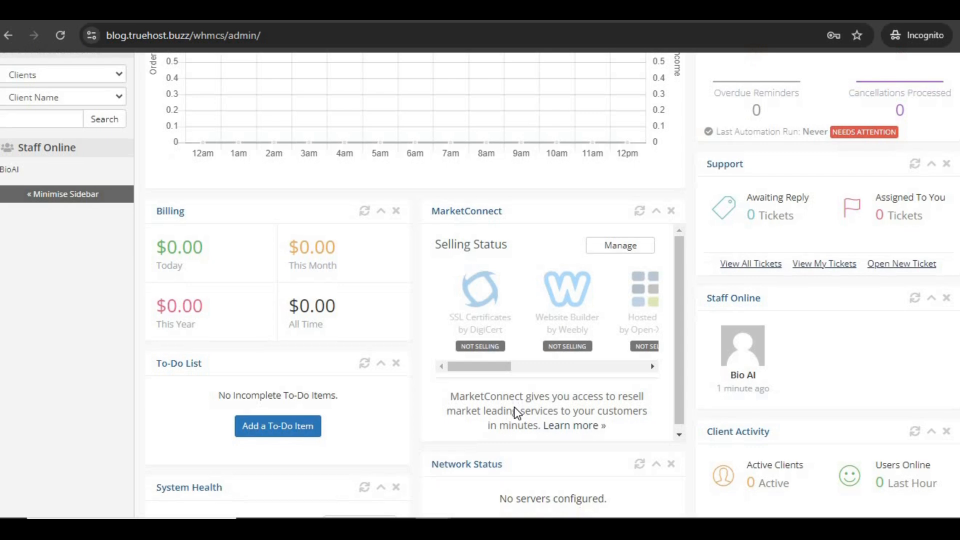
pyautogui.scroll(6, 514, 407)
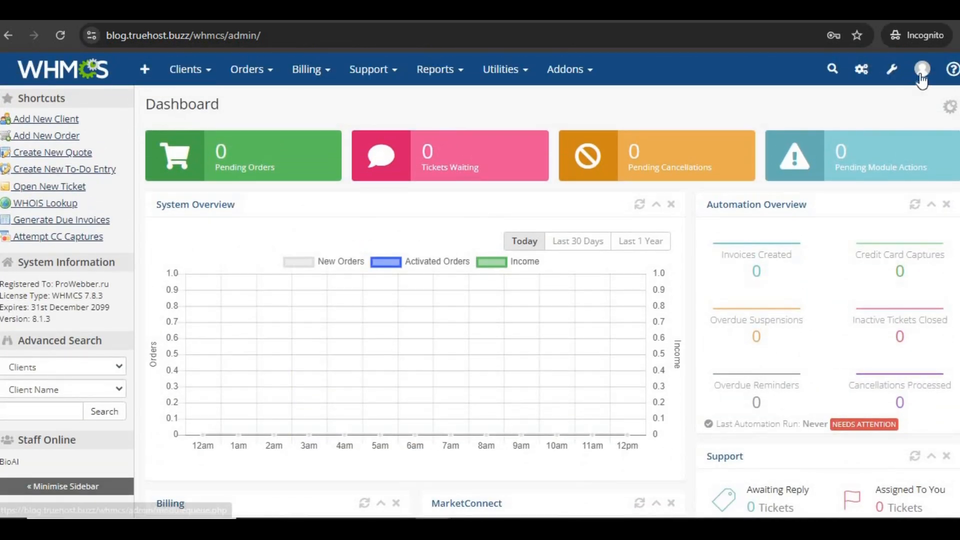
pyautogui.moveTo(890, 71)
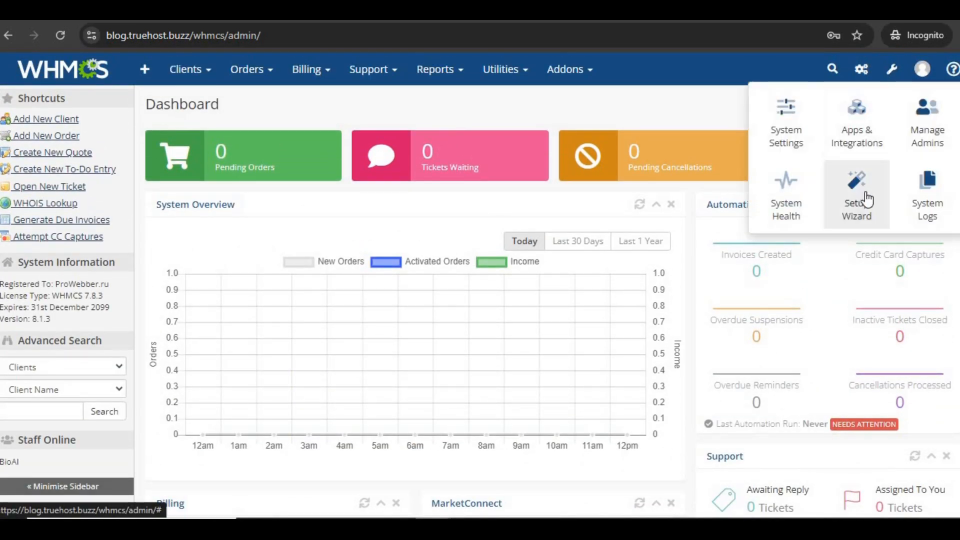